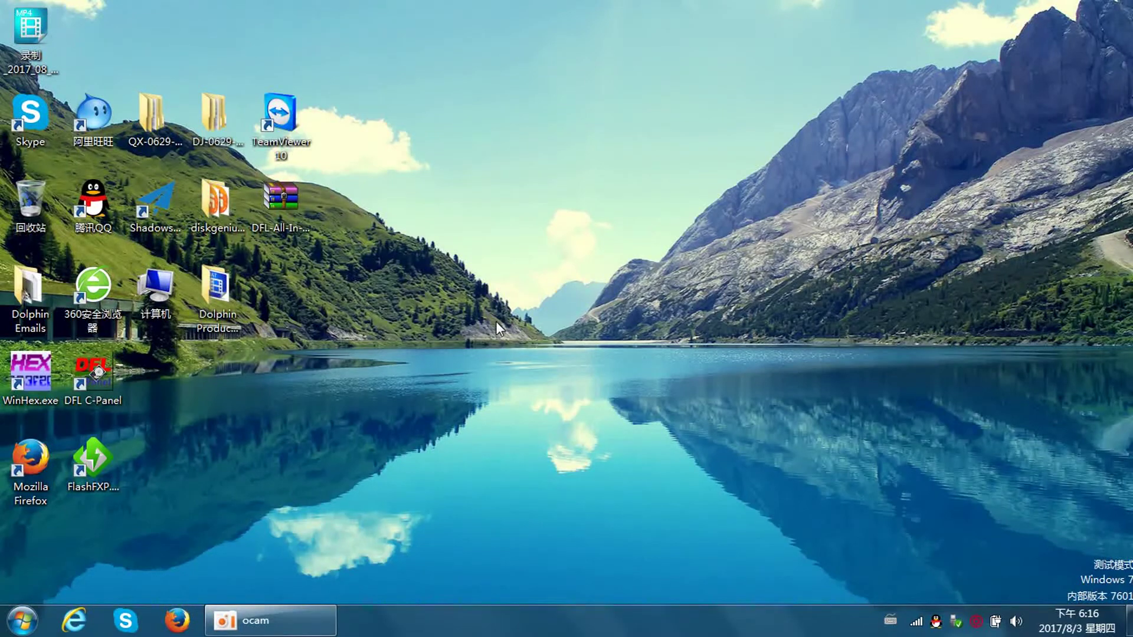
Step: From DFL cPanel, launch the DDP module for the Local File entry on the DFL_SRP device
double_click(107, 385)
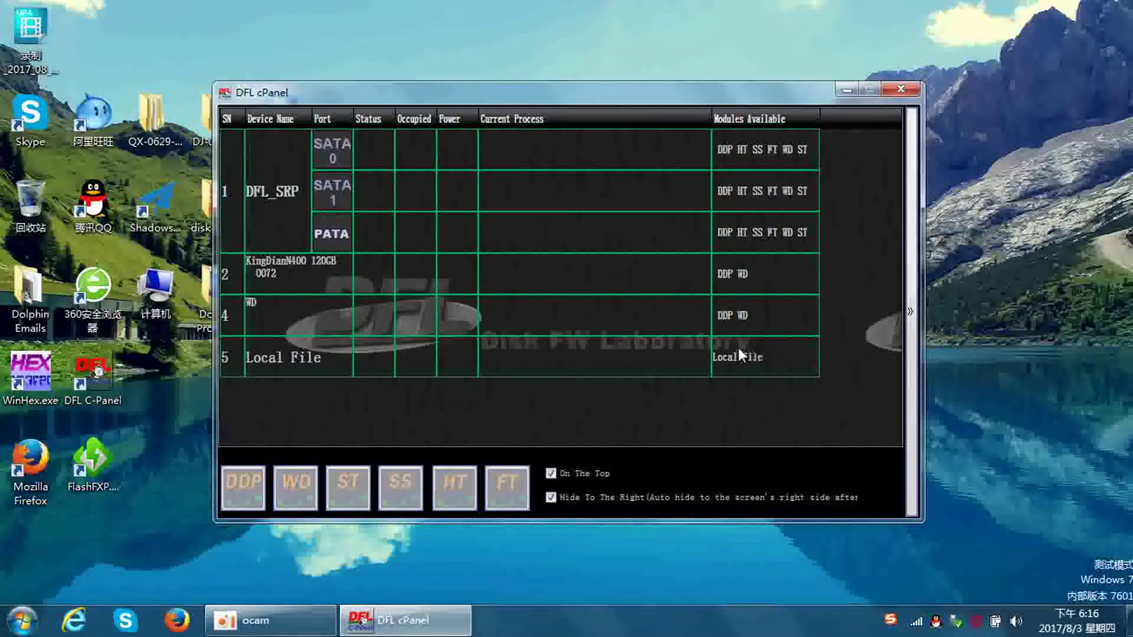
drag(456, 104, 479, 123)
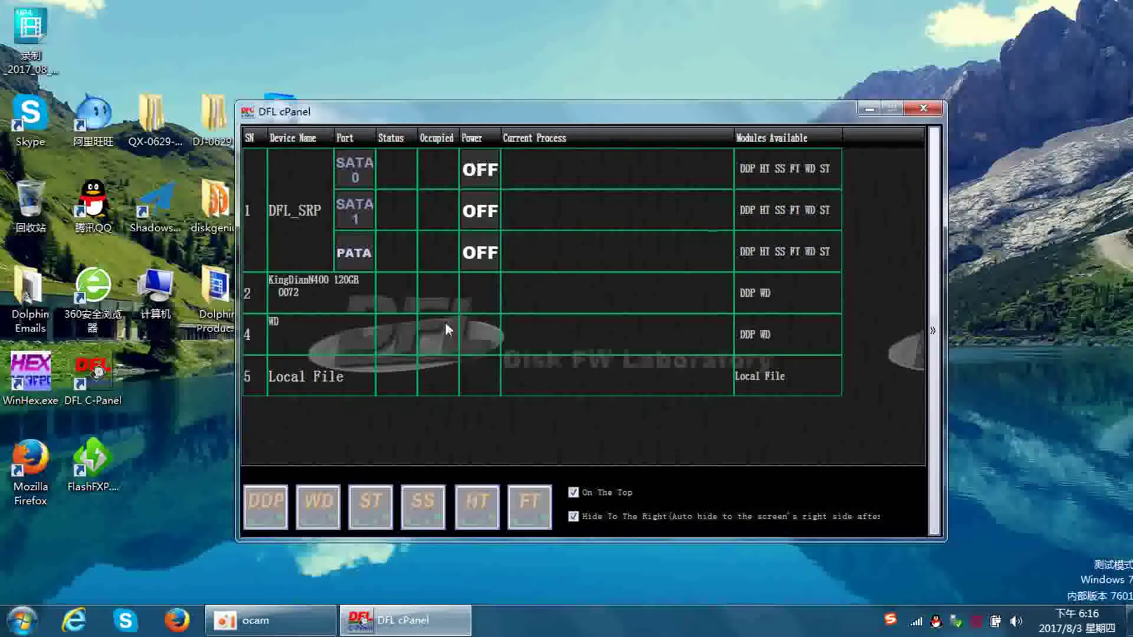
click(412, 381)
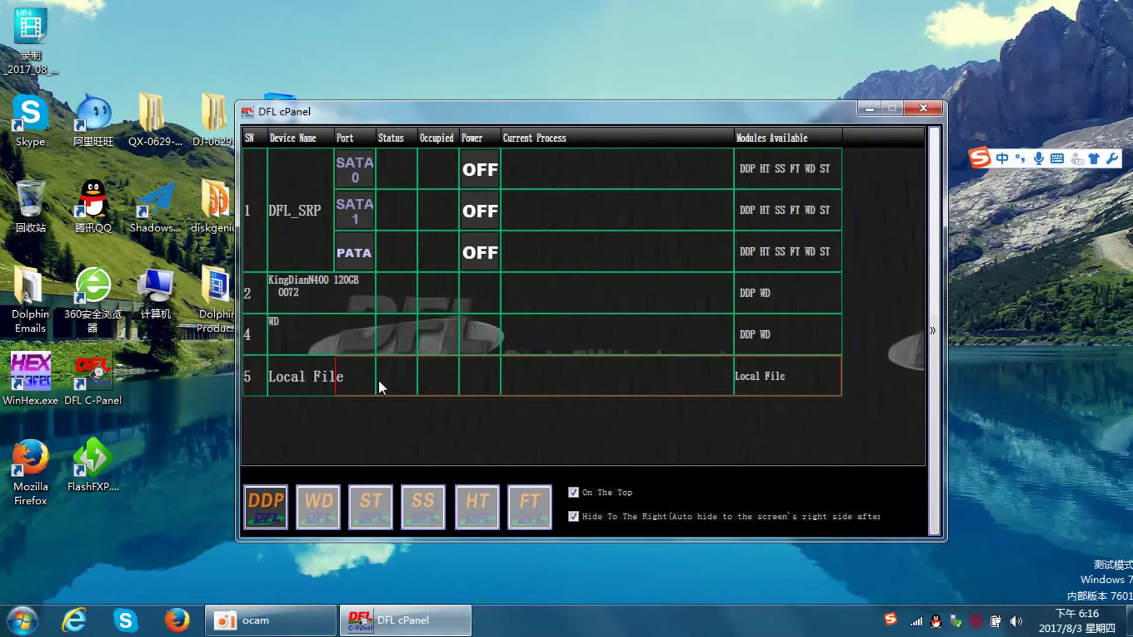
double_click(342, 377)
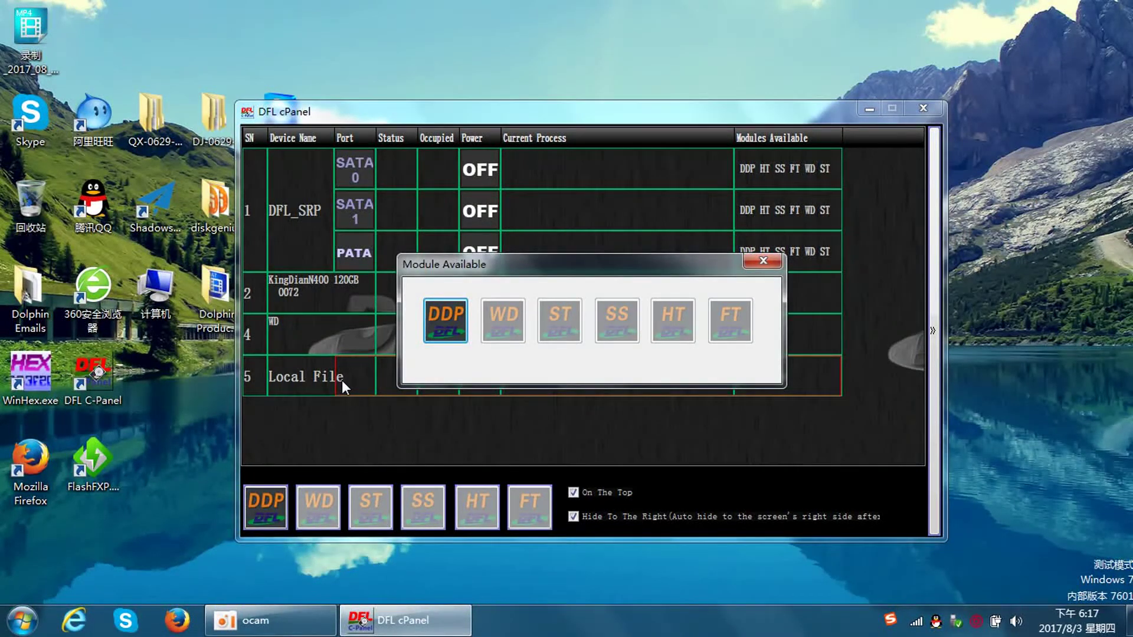
click(448, 335)
click(503, 228)
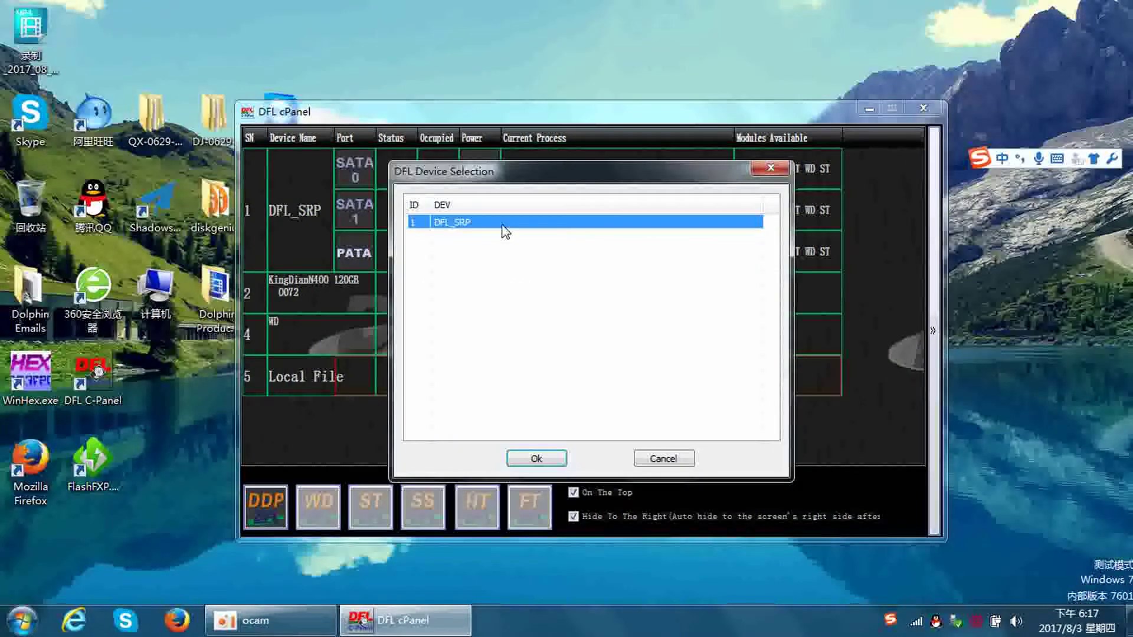
click(545, 458)
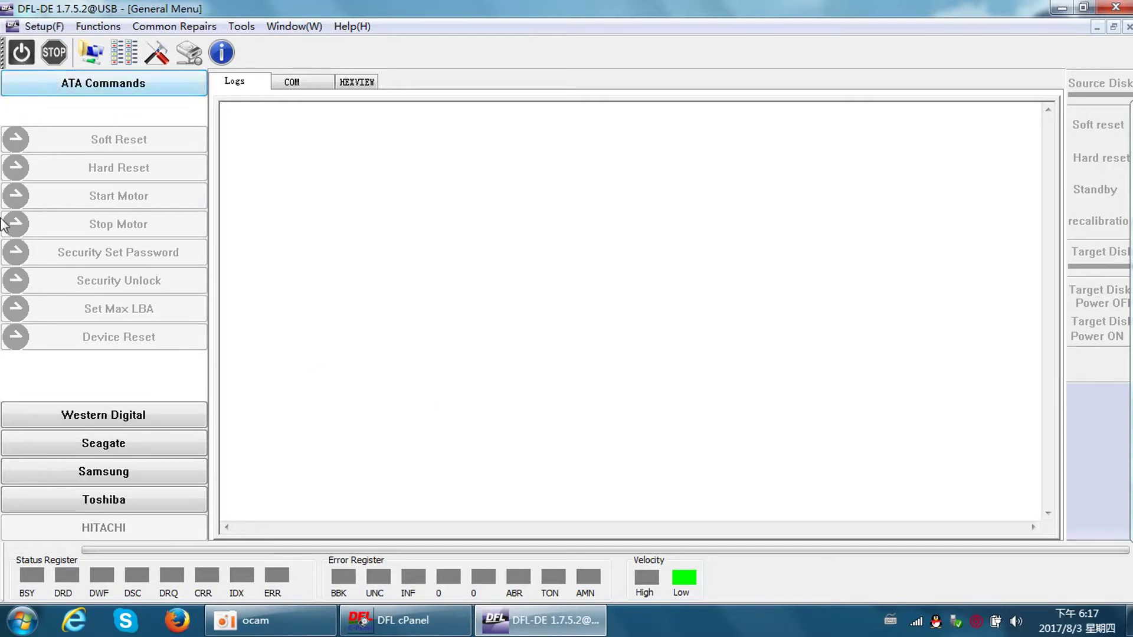
Step: Create a new Data Extraction project using the raw image E:\SD.img as the source disk
click(92, 53)
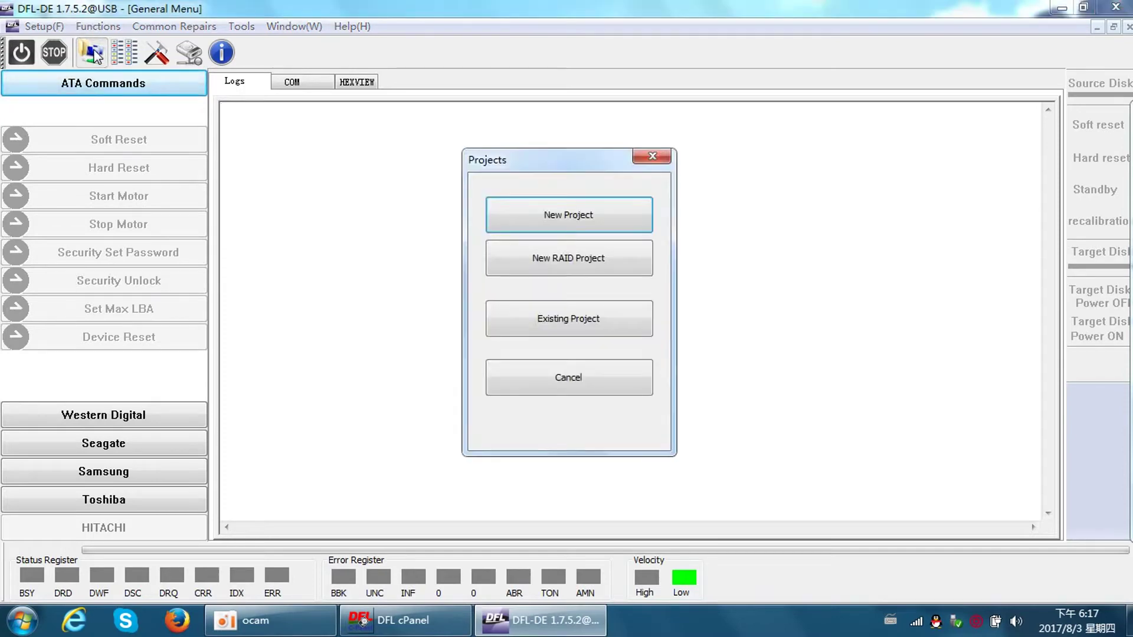
click(606, 224)
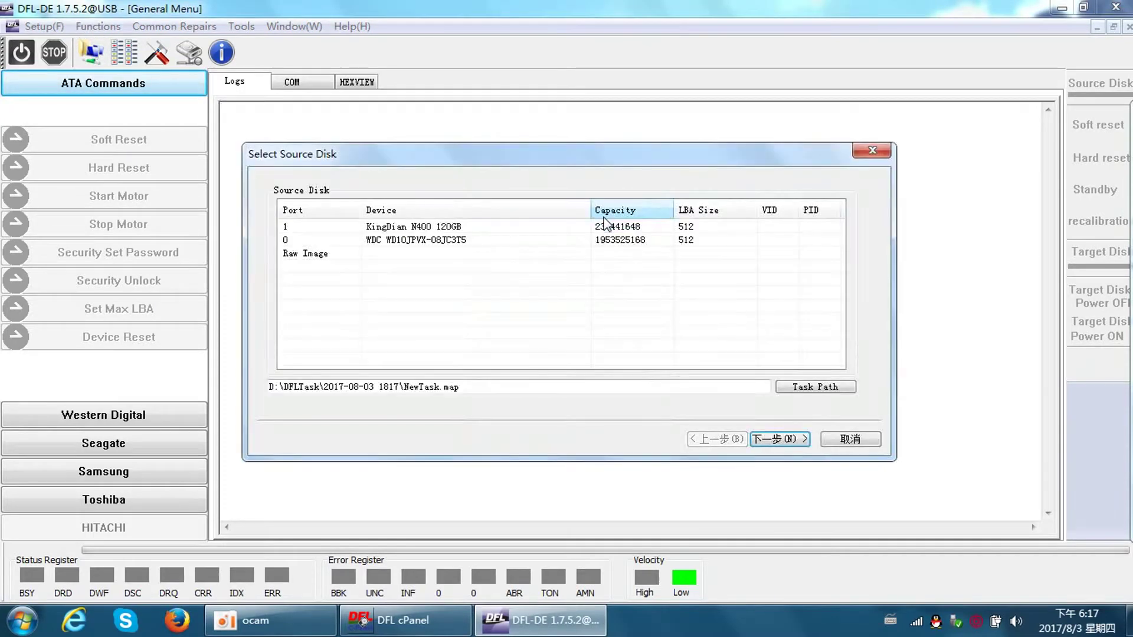
click(329, 255)
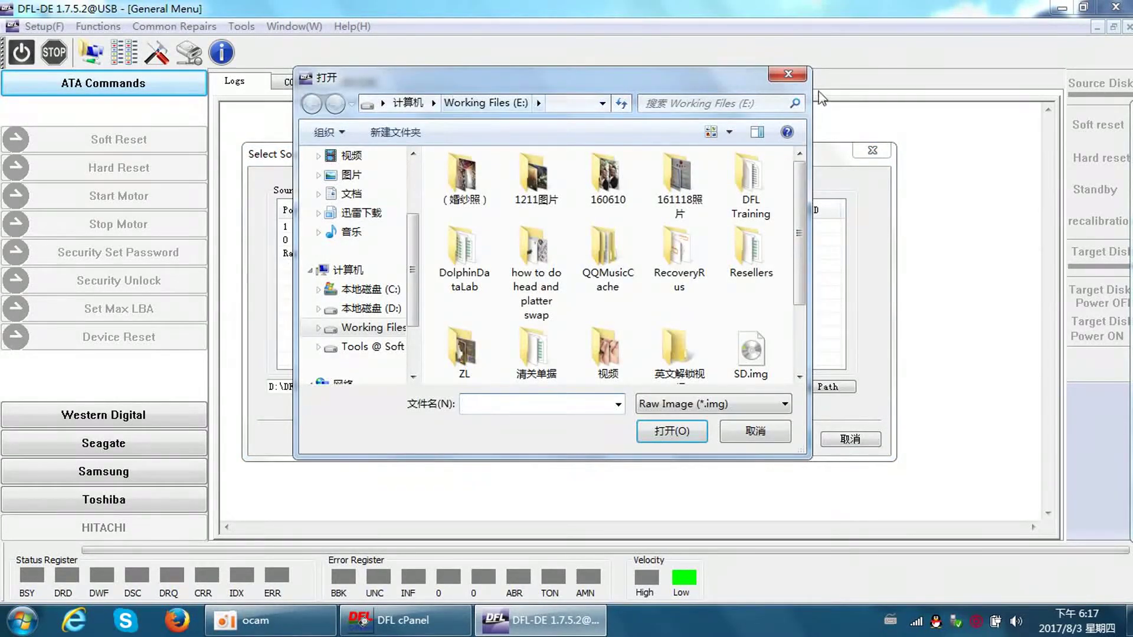
click(786, 75)
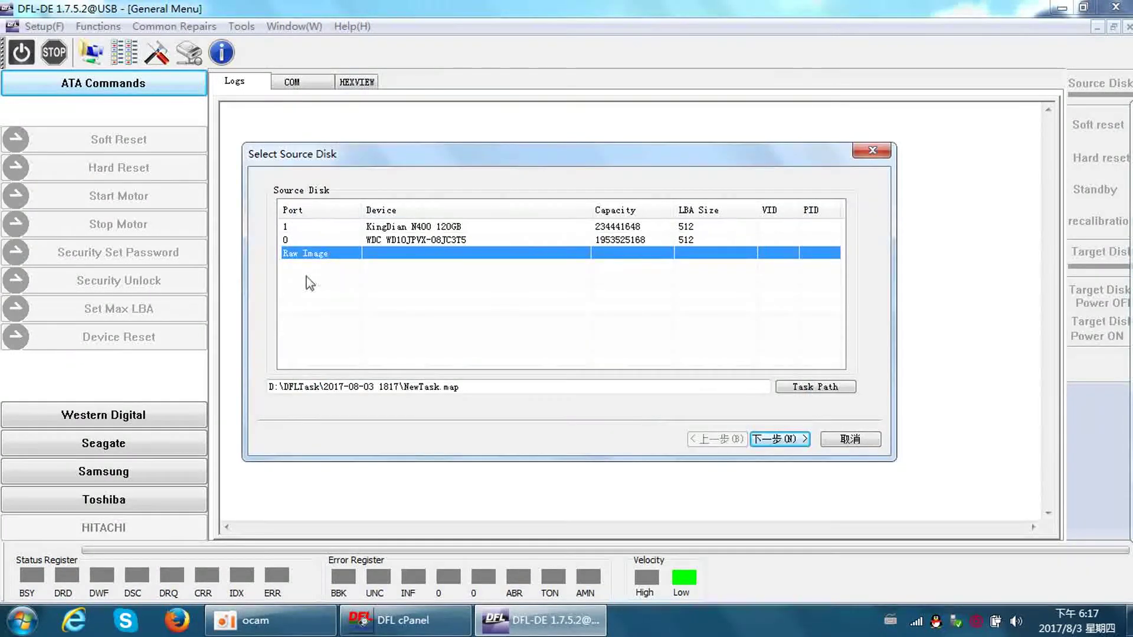
click(331, 252)
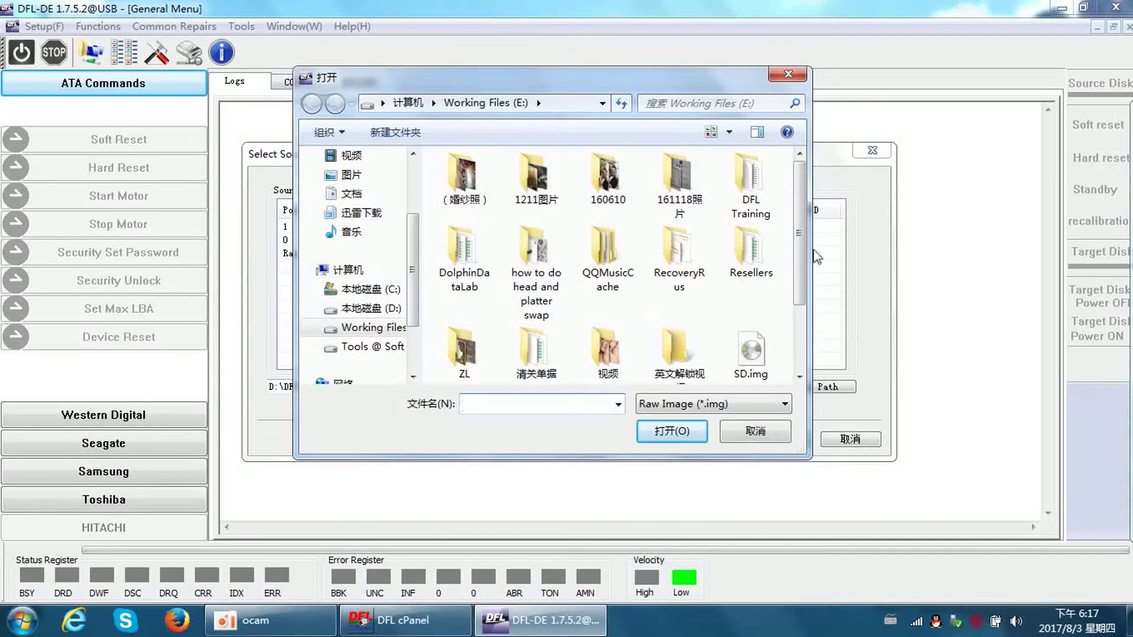
drag(803, 236, 797, 304)
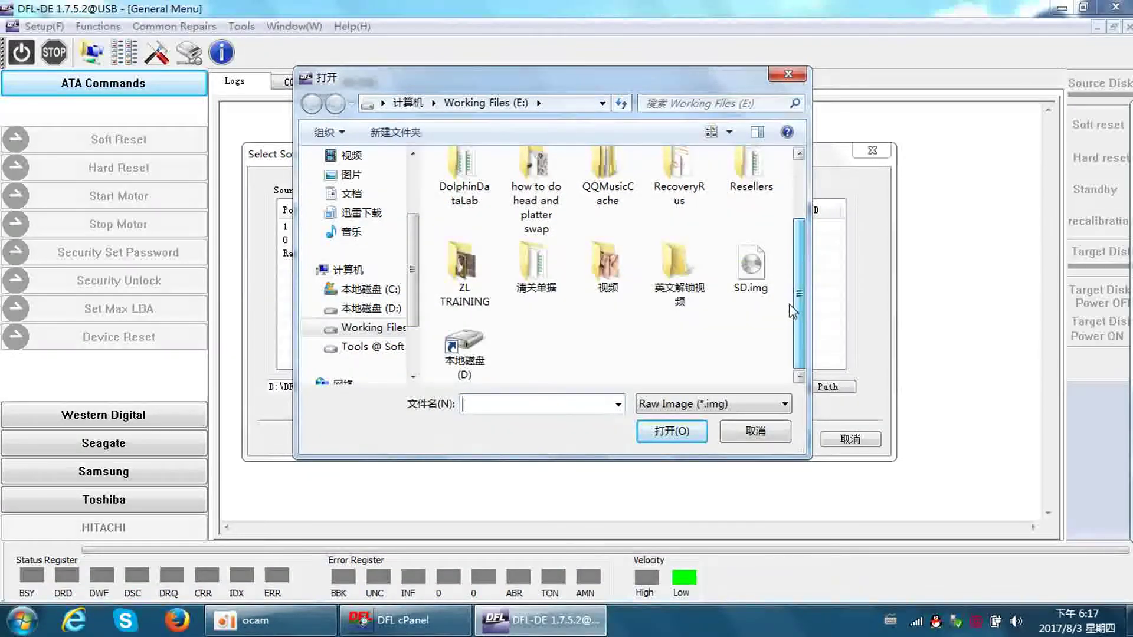
click(757, 269)
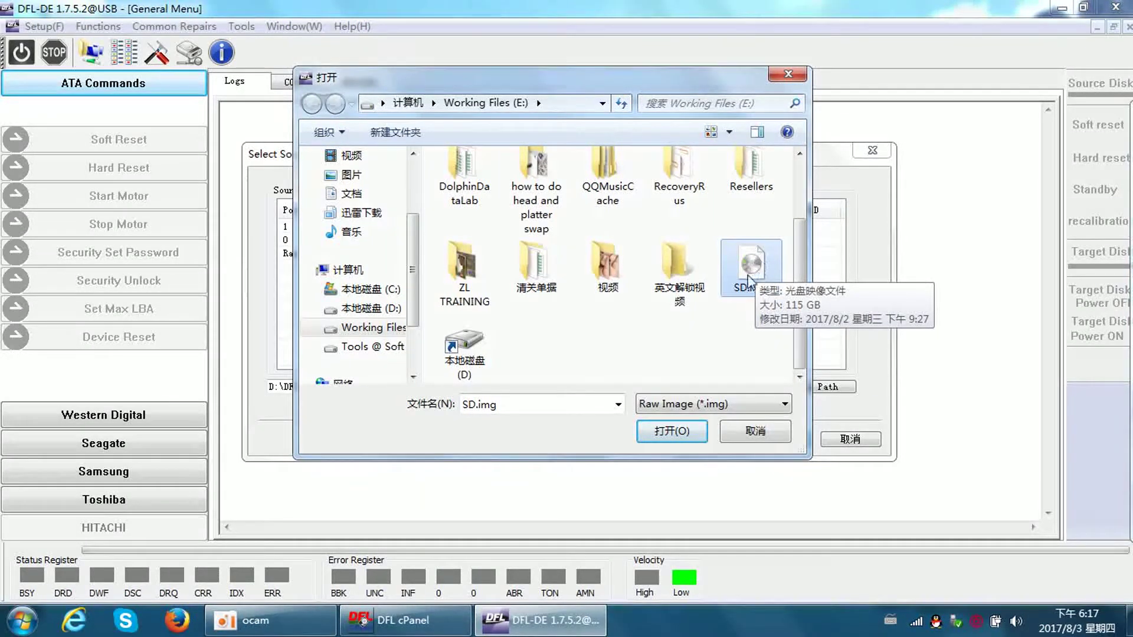
double_click(752, 275)
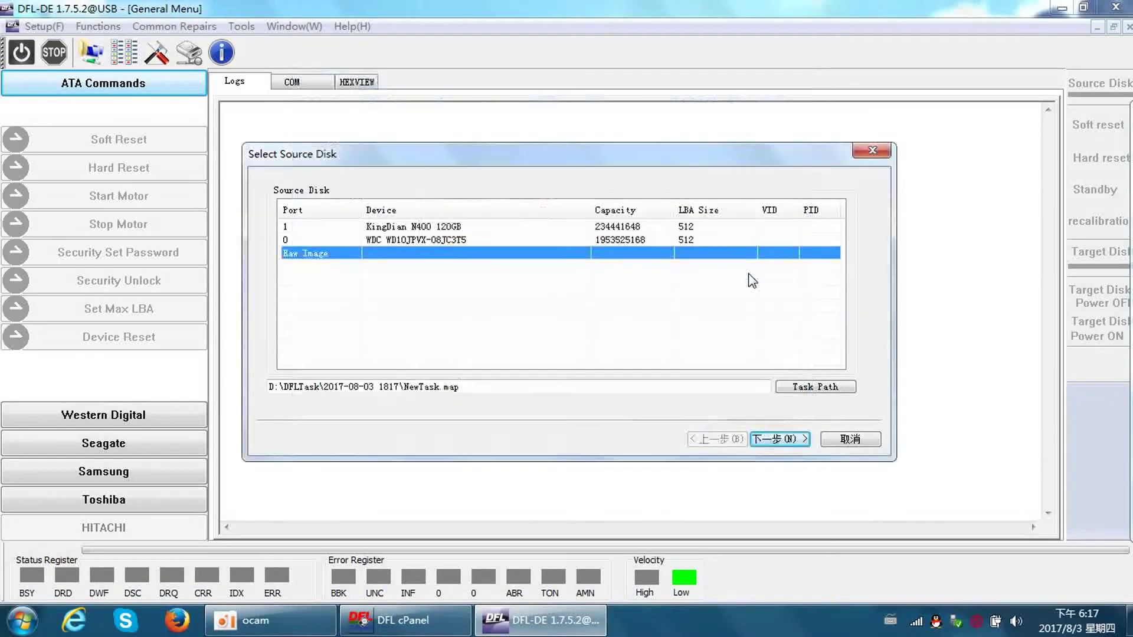
Step: Rename the task file to NewTask-image.map and finish setup in File Extraction mode
click(440, 387)
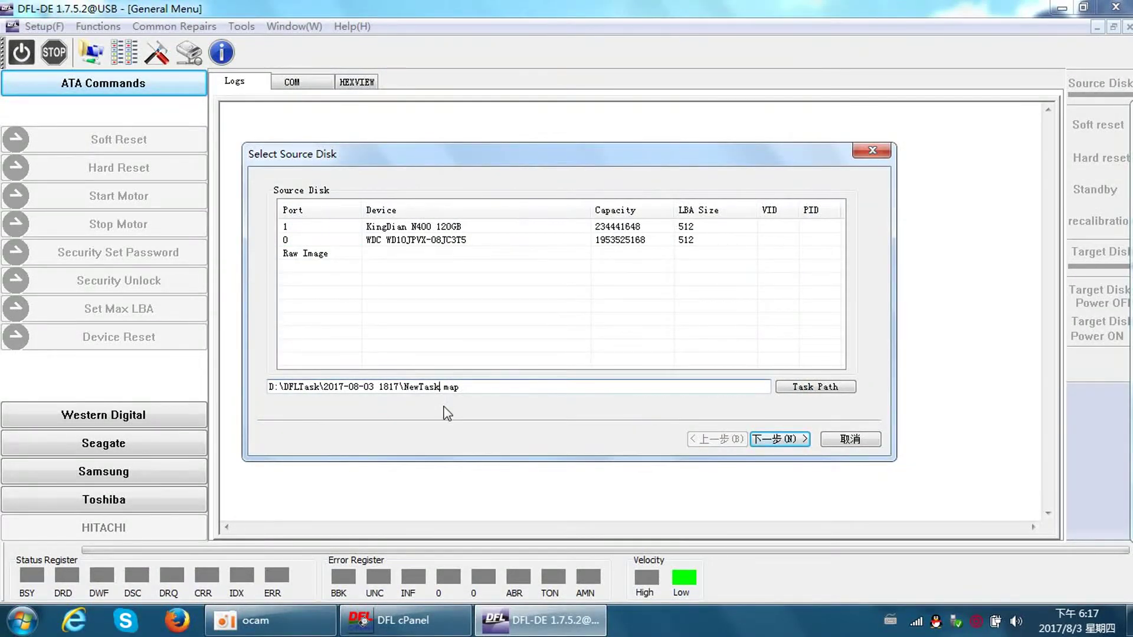
text(-image)
drag(529, 391, 267, 388)
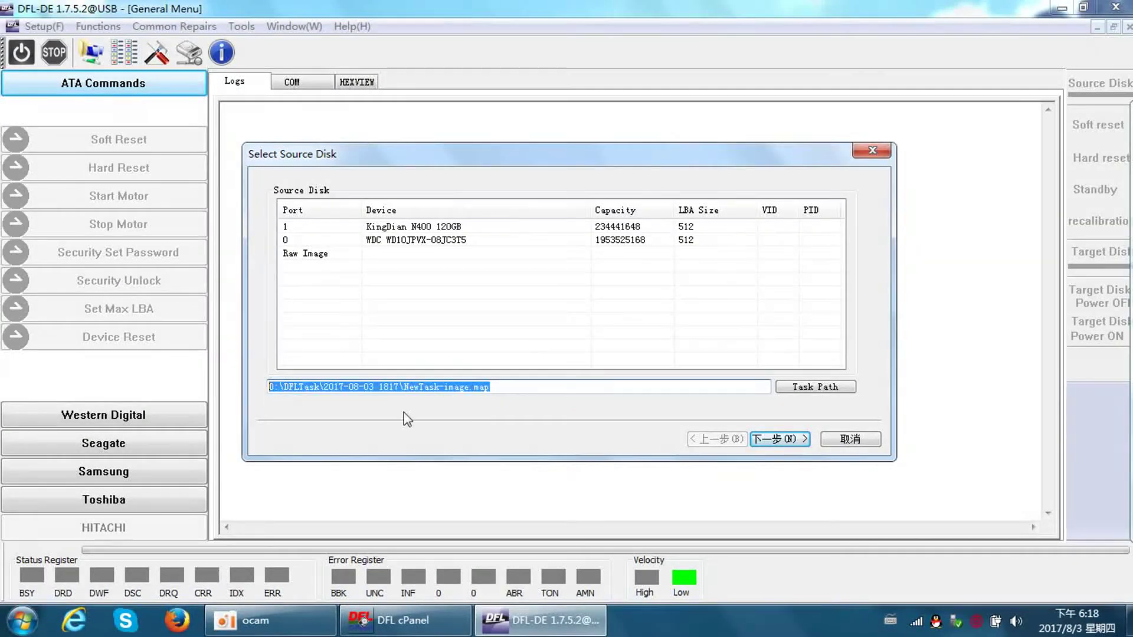
click(526, 387)
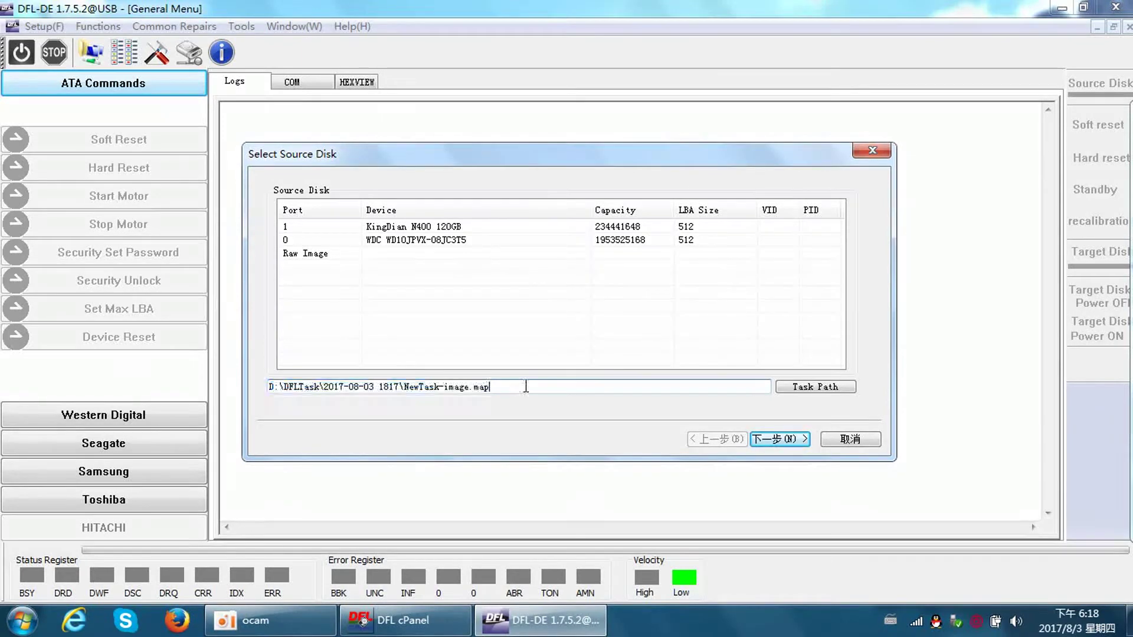
click(779, 443)
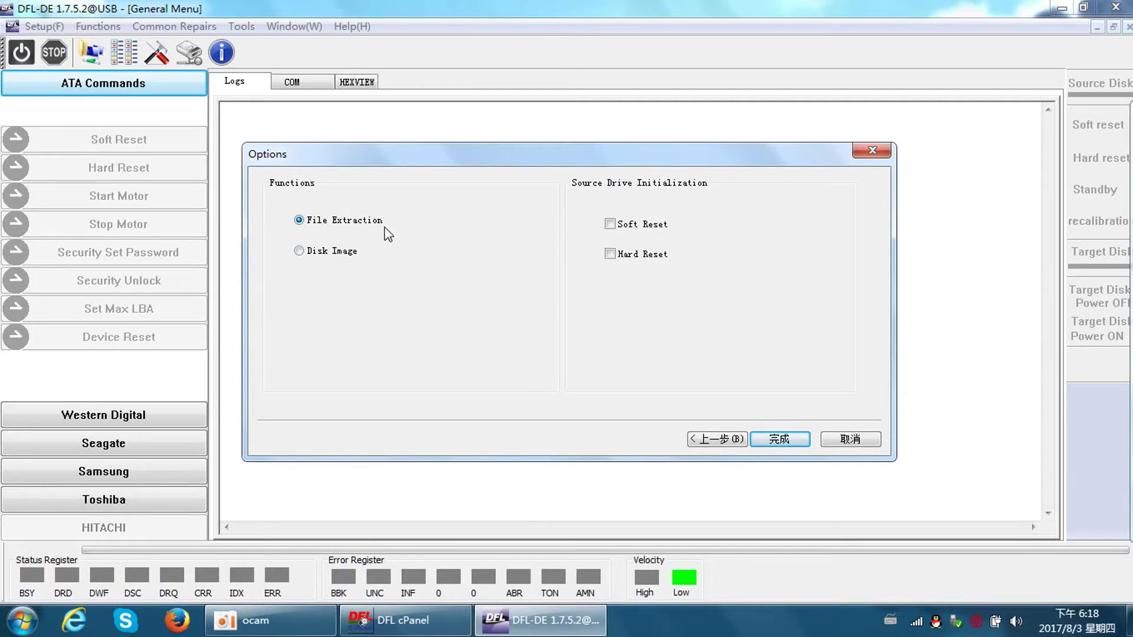
click(782, 441)
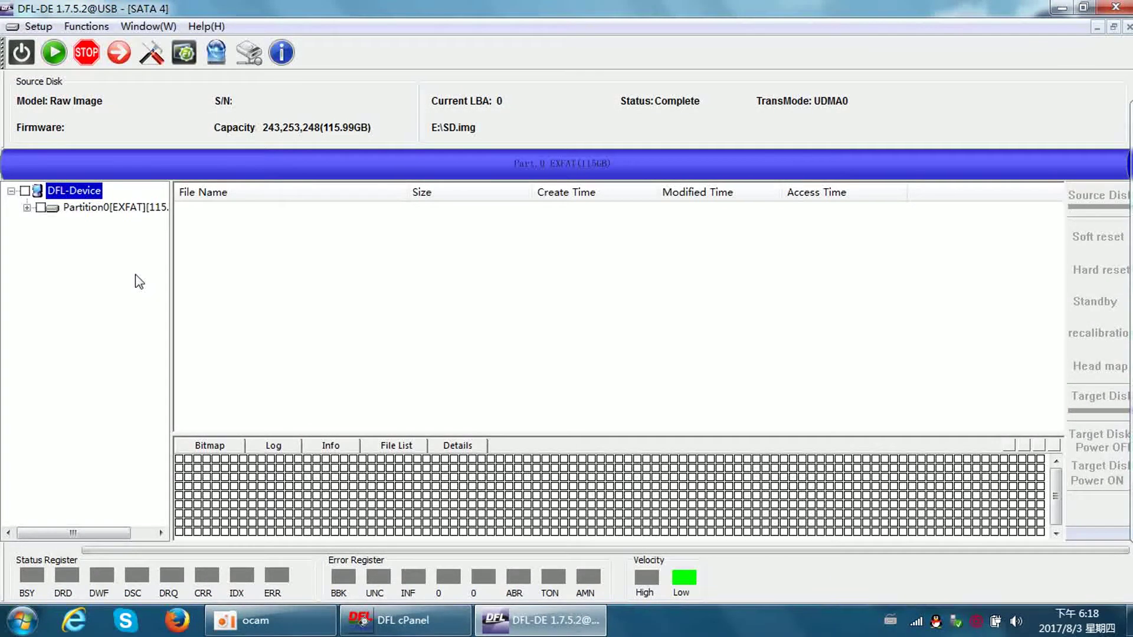
Step: Expand Partition0 [EXFAT] (115.98GB) in the DFL-Device tree and list its Root folder
double_click(116, 208)
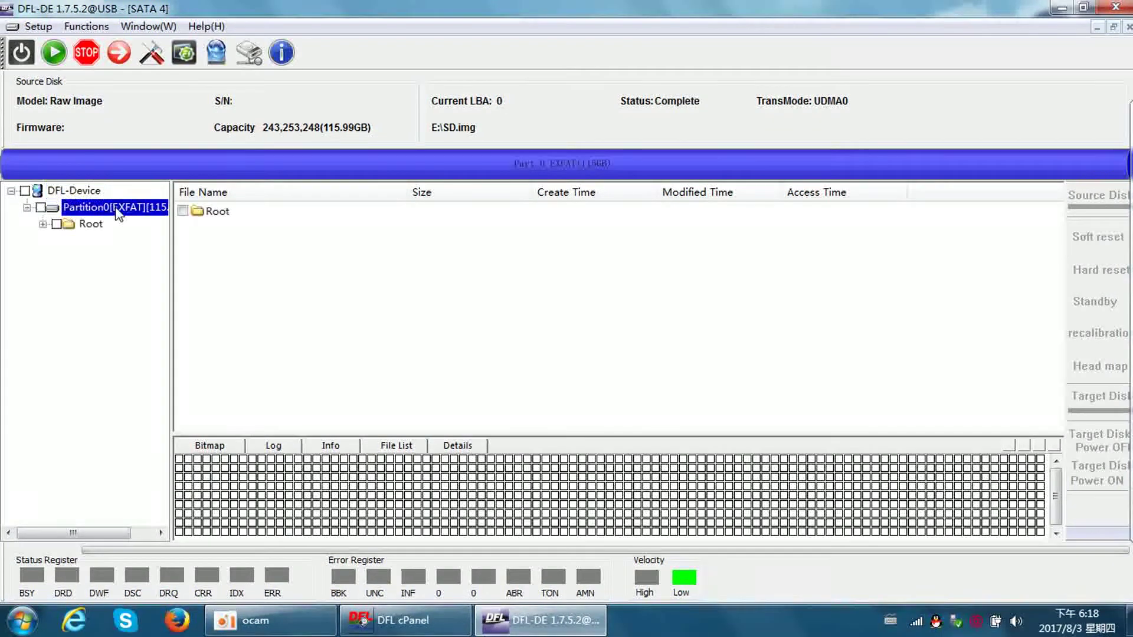
click(92, 225)
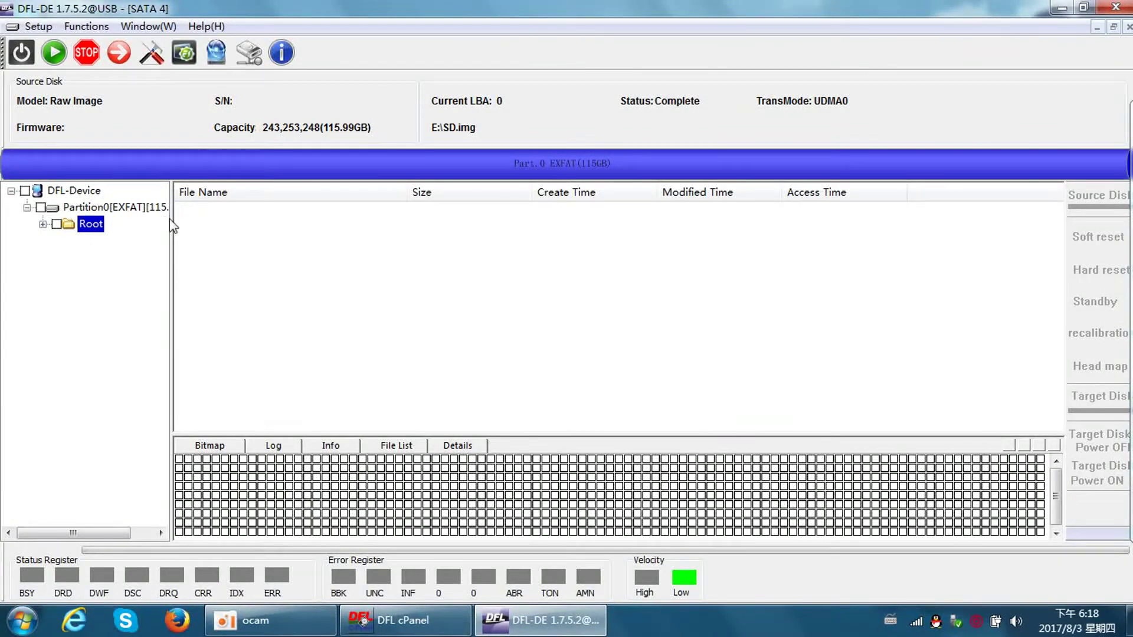
drag(171, 226, 207, 223)
click(128, 208)
click(105, 226)
double_click(99, 209)
double_click(126, 209)
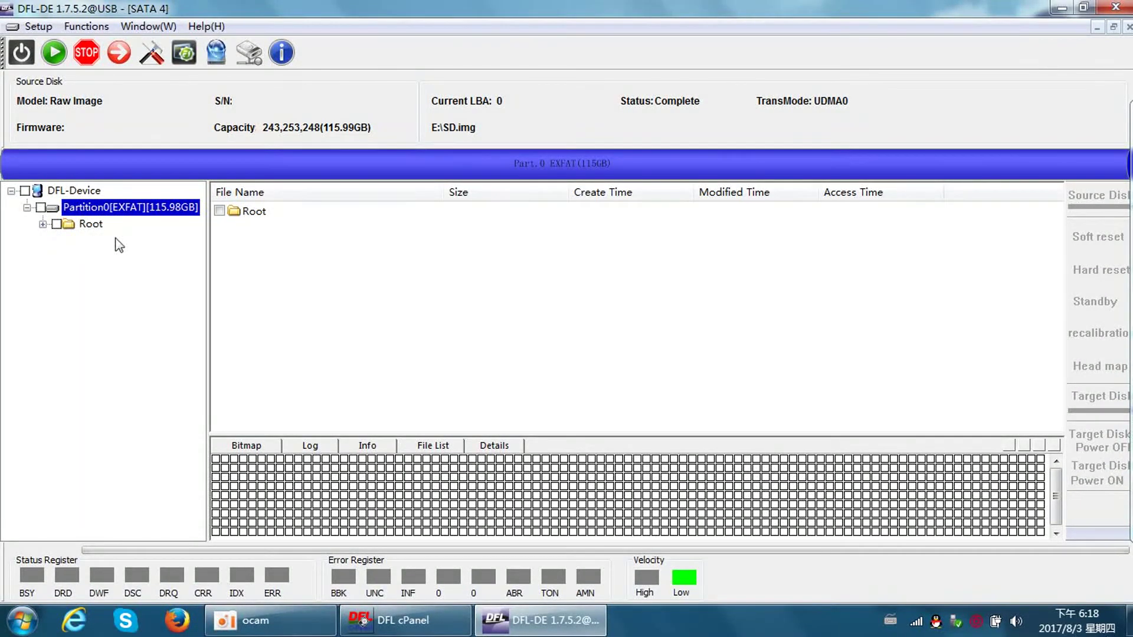
Step: Run Recover By File Types on Partition0 over the full LBA range, scanning only JPG Image (.jpg)
right_click(132, 210)
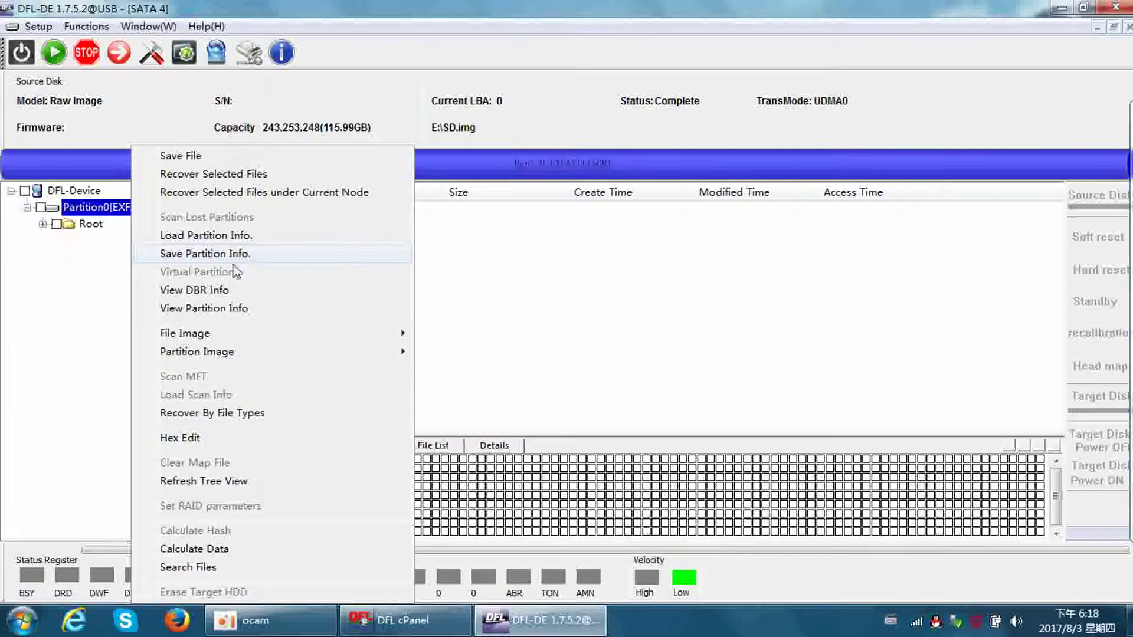
mouse_move(183, 358)
click(213, 413)
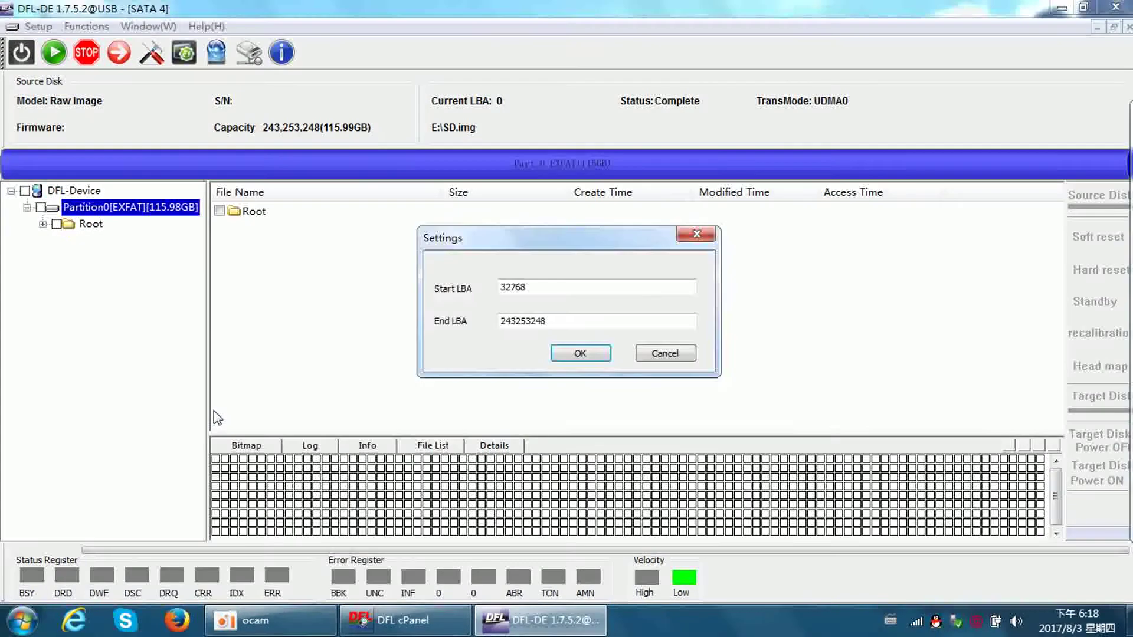
click(590, 357)
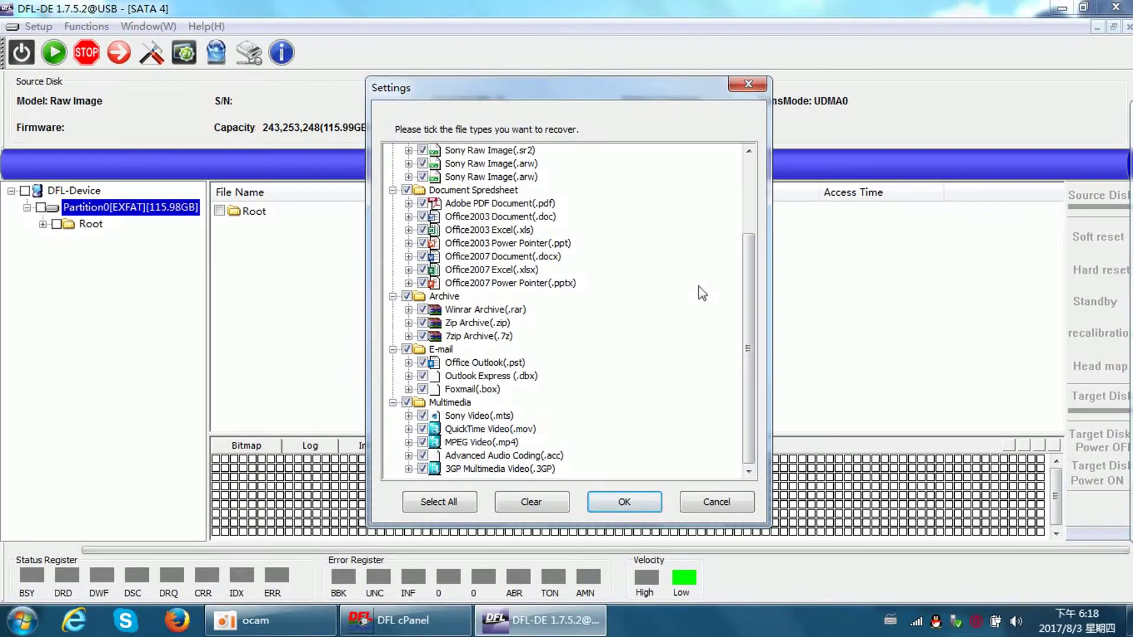
drag(749, 303, 750, 213)
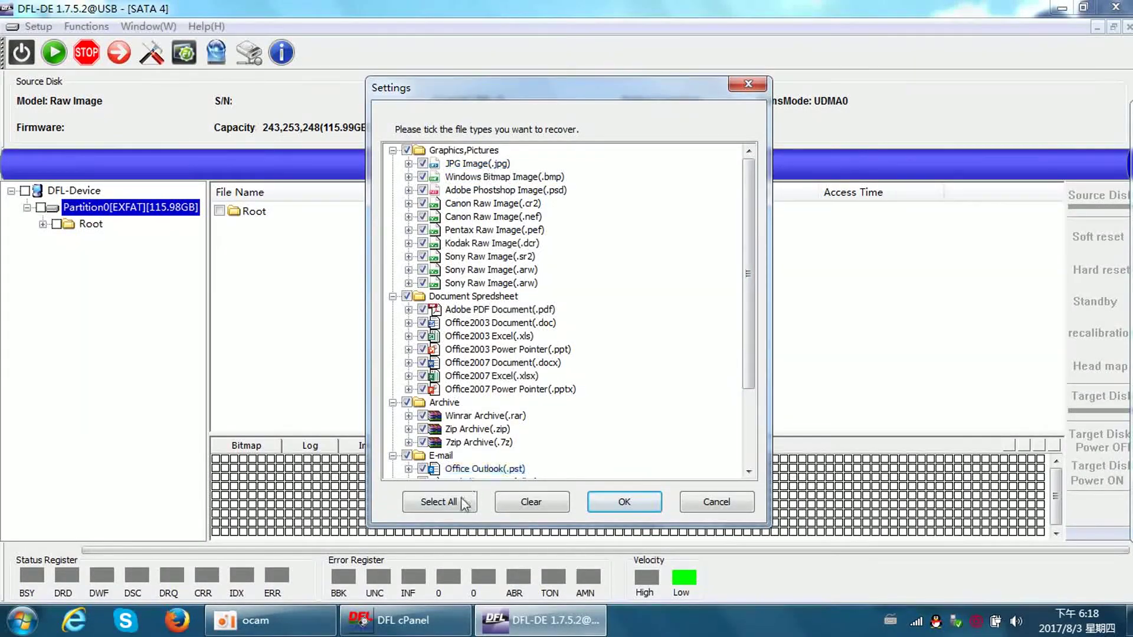
click(558, 503)
click(423, 165)
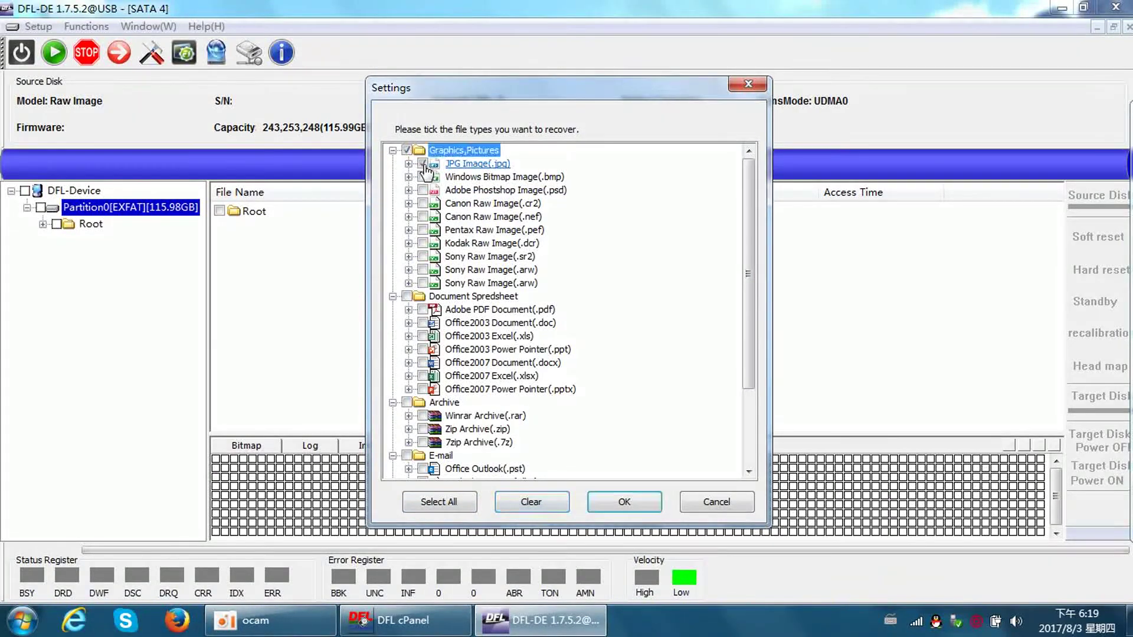
click(623, 503)
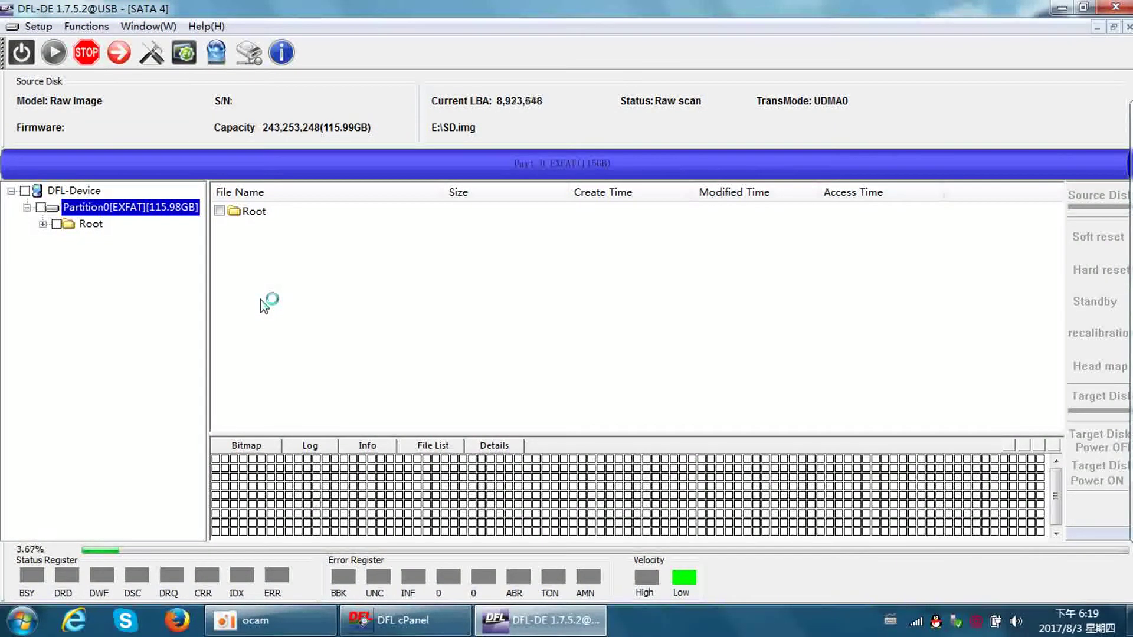
Step: Stop the JPG raw scan and select the new RAW results folder beside Root
click(86, 52)
click(92, 224)
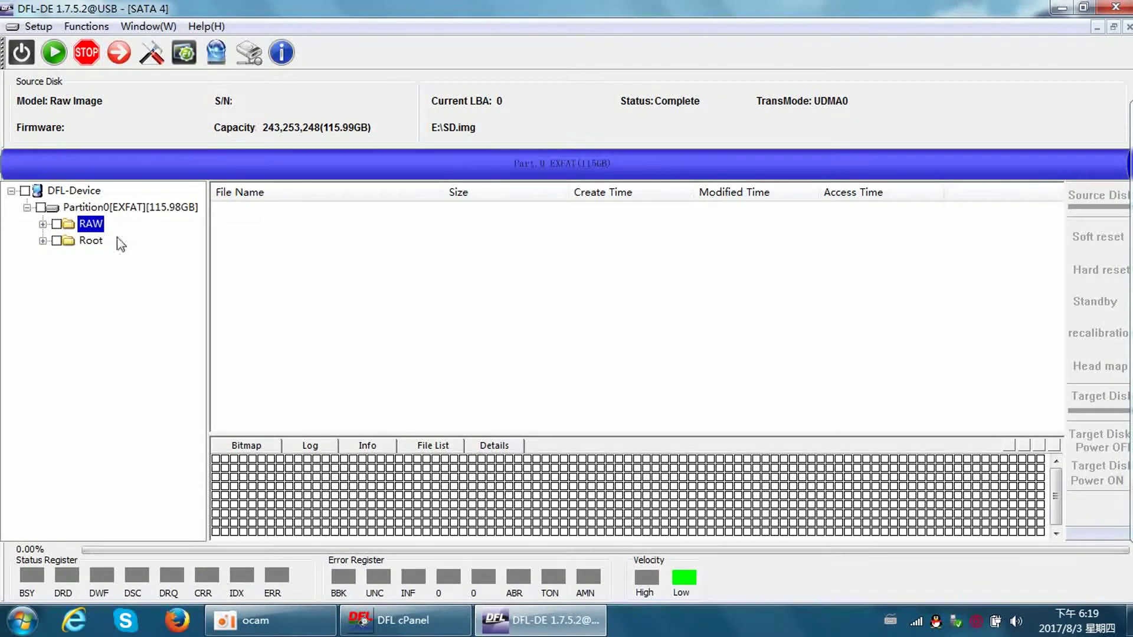
Step: Quit DFL-DE, confirming Yes, and open the DDP folder from the DFL C-Panel file location
click(1117, 7)
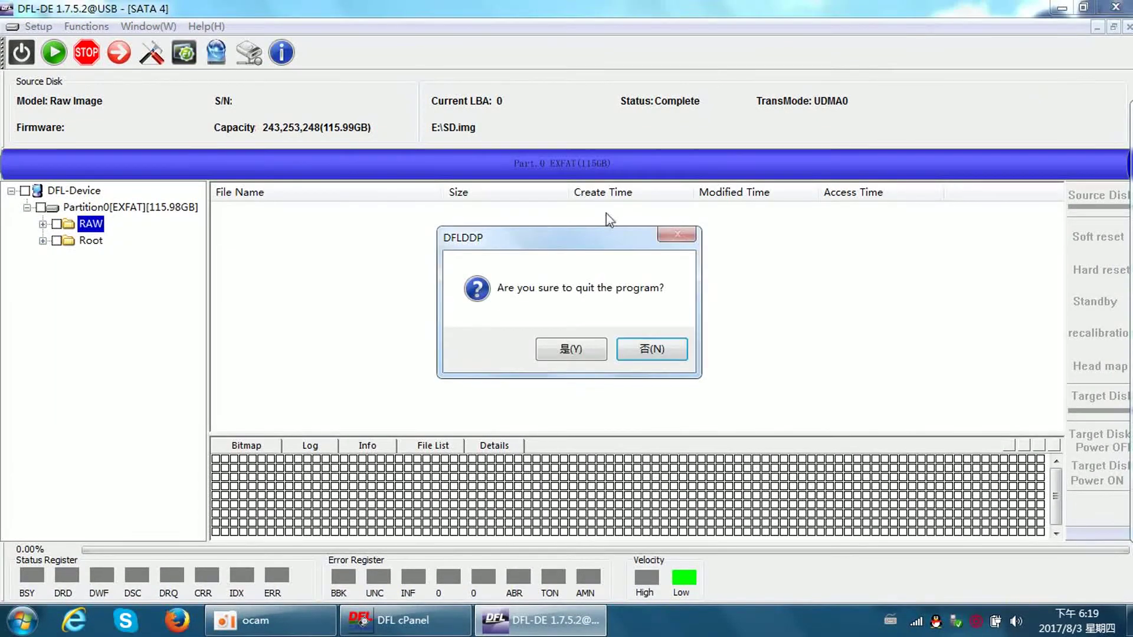
click(578, 348)
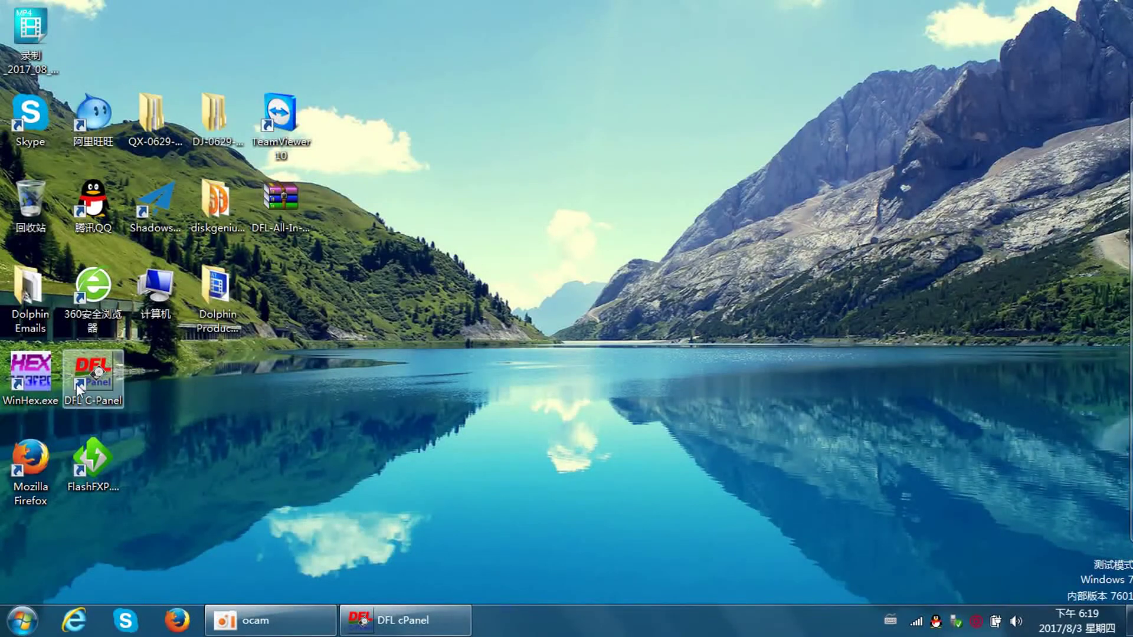
right_click(109, 384)
click(226, 169)
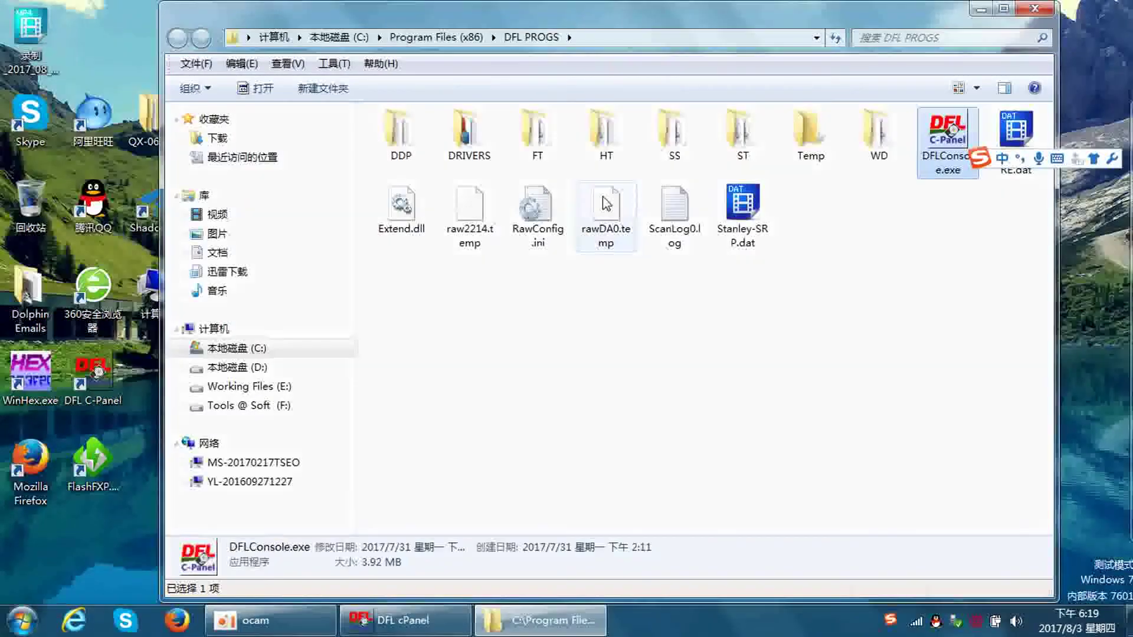
double_click(401, 133)
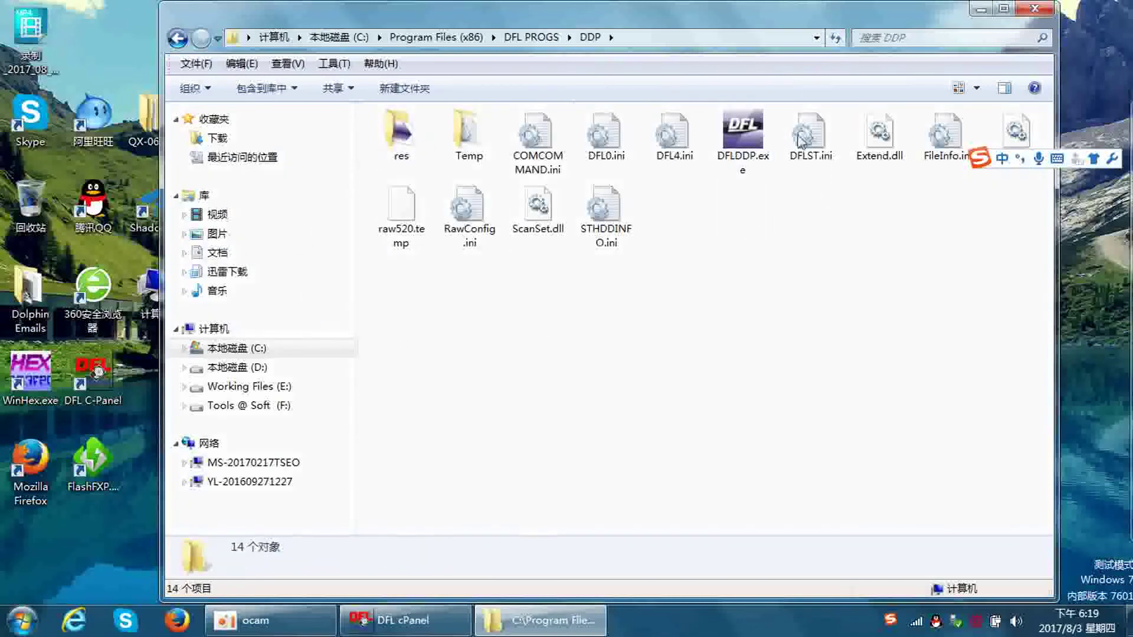
Step: Run DFLDDP.exe and open DFL-DE on the USB channel
drag(699, 12, 604, 21)
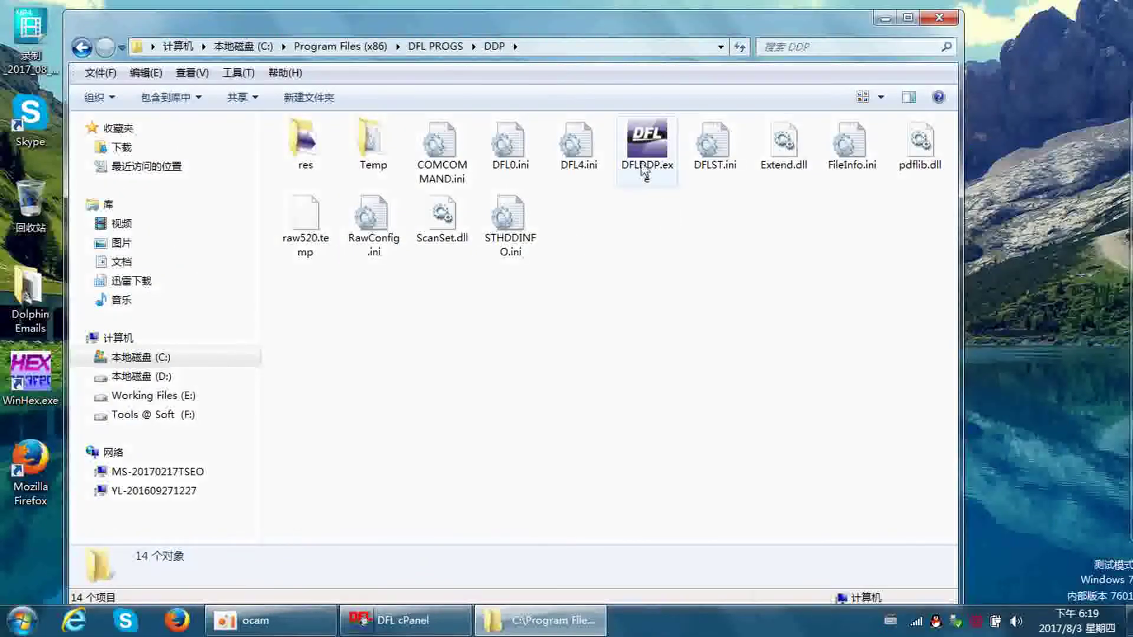
double_click(645, 144)
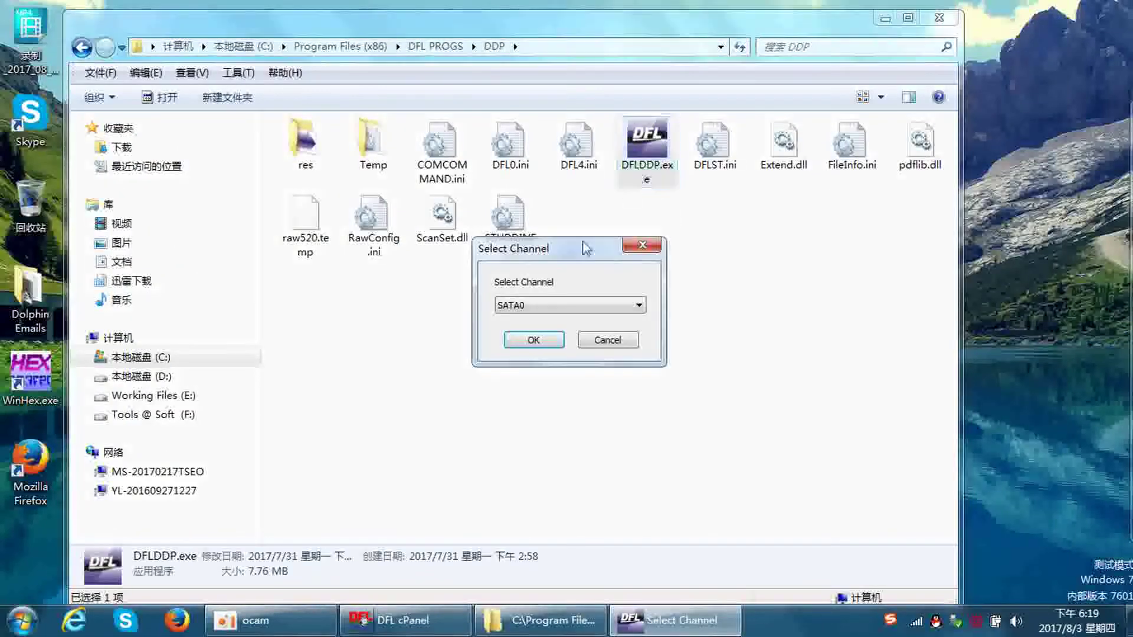
click(582, 305)
click(521, 354)
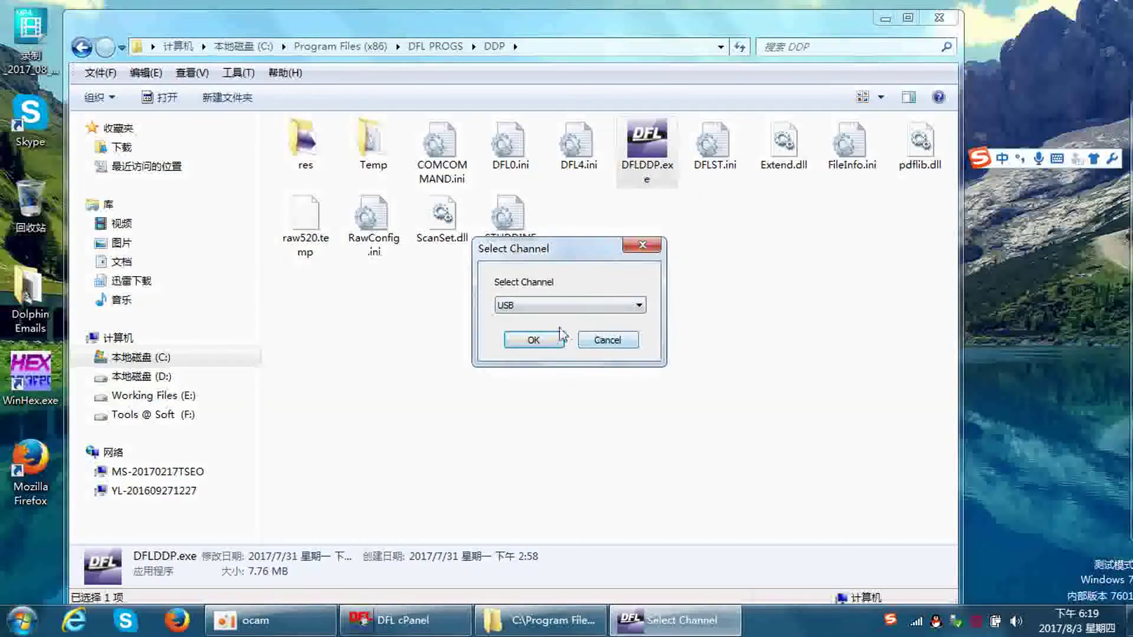
click(537, 340)
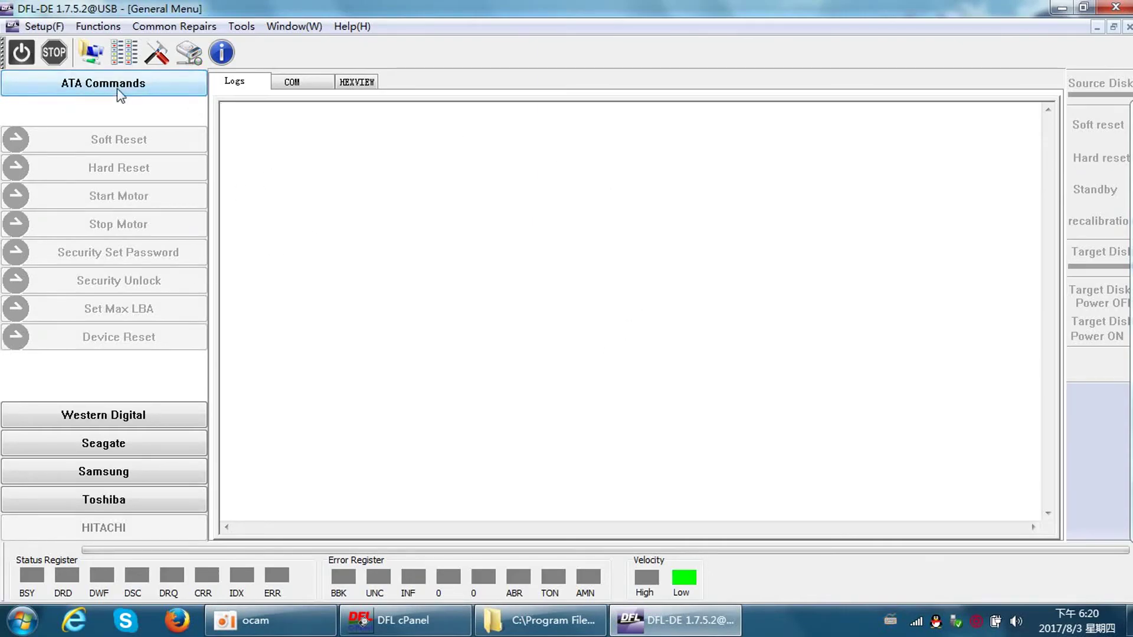
Step: Create a new File Extraction project from raw image SD.img and expand Partition0 to show Root
click(95, 59)
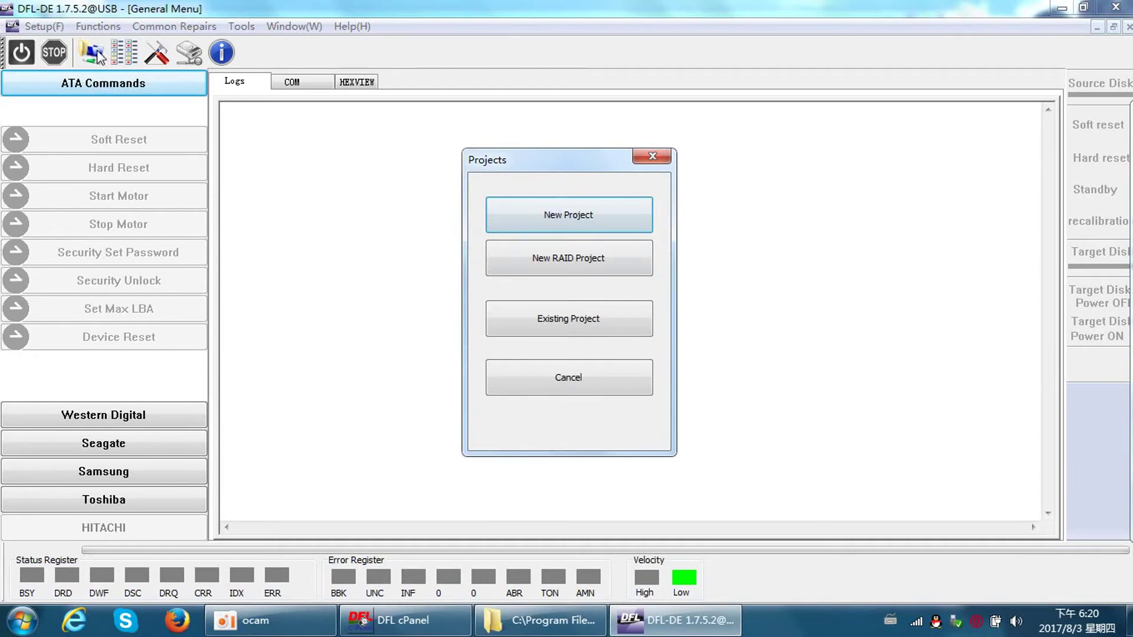
click(578, 222)
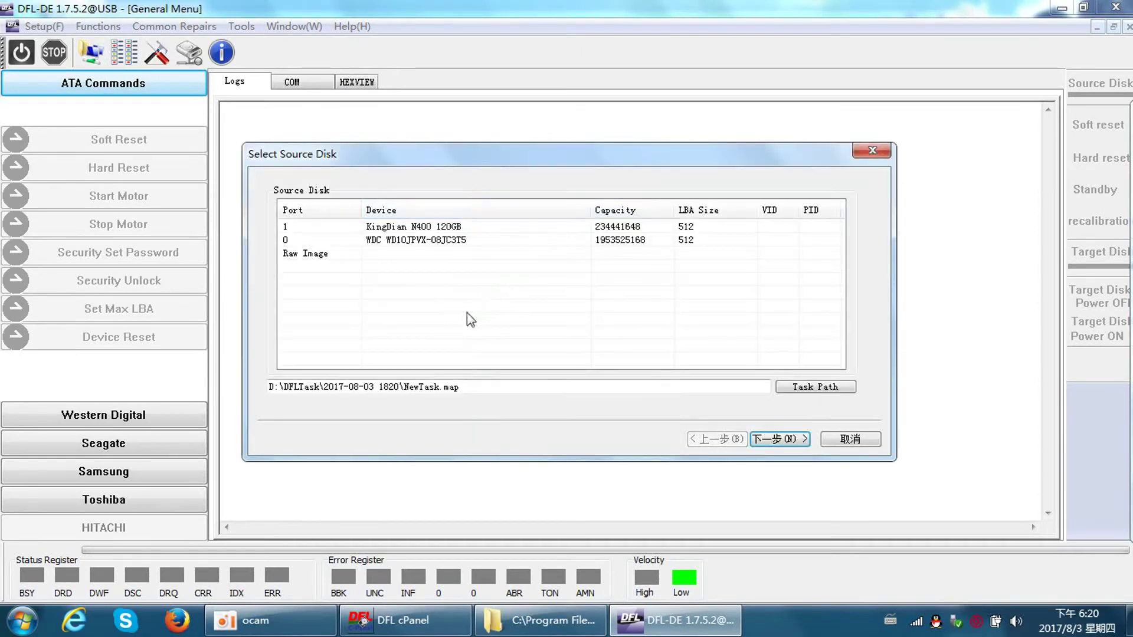
click(328, 255)
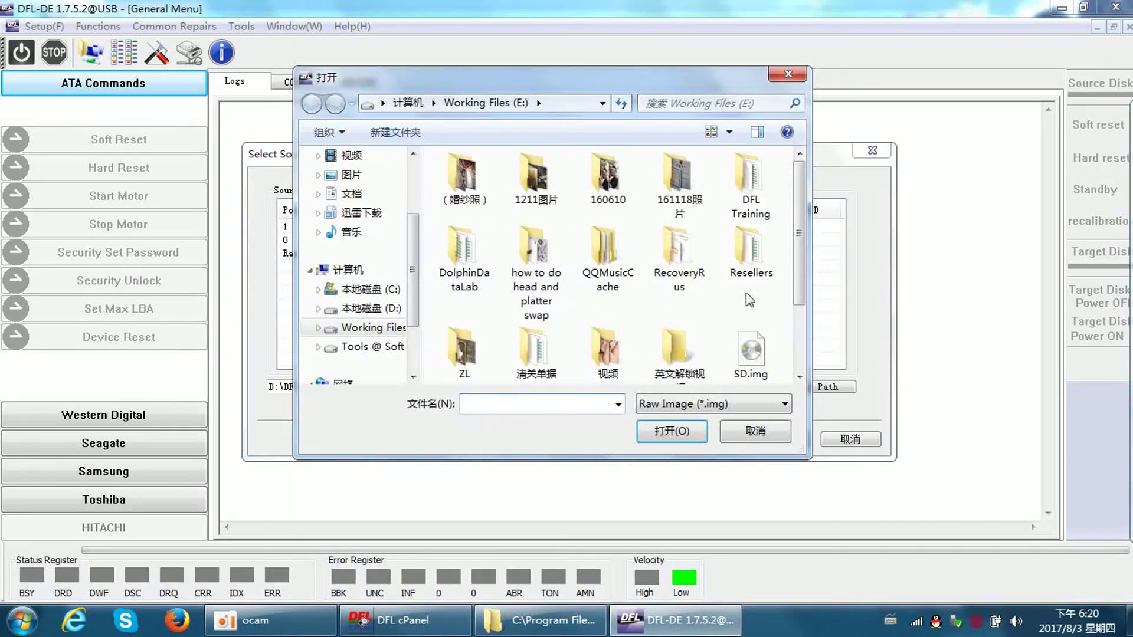
double_click(753, 357)
click(780, 439)
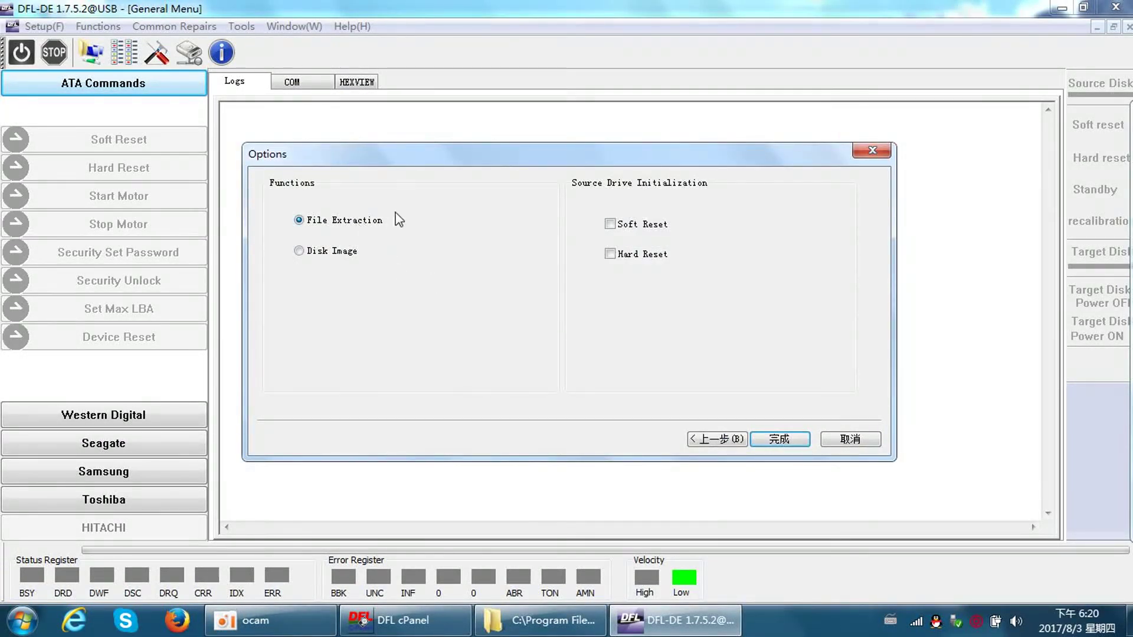
click(778, 439)
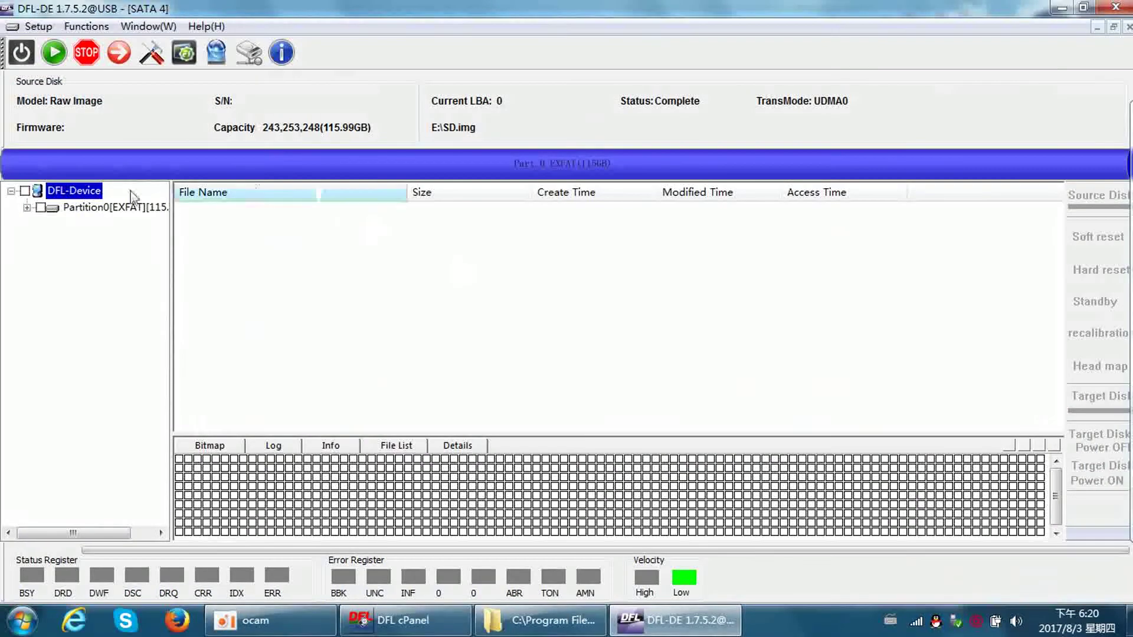
click(132, 210)
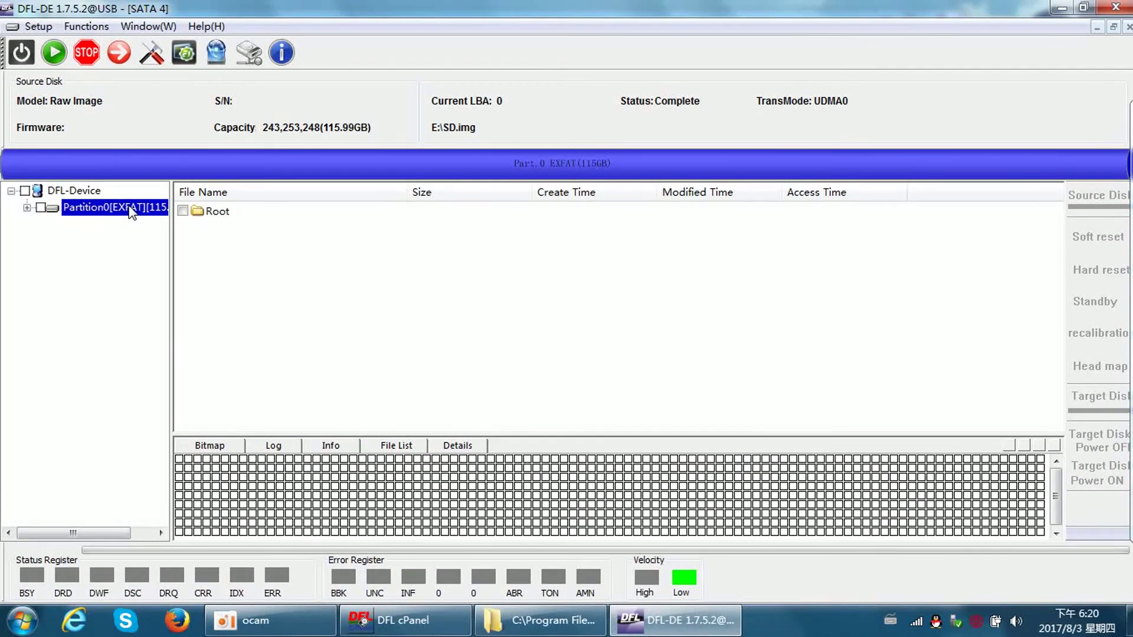